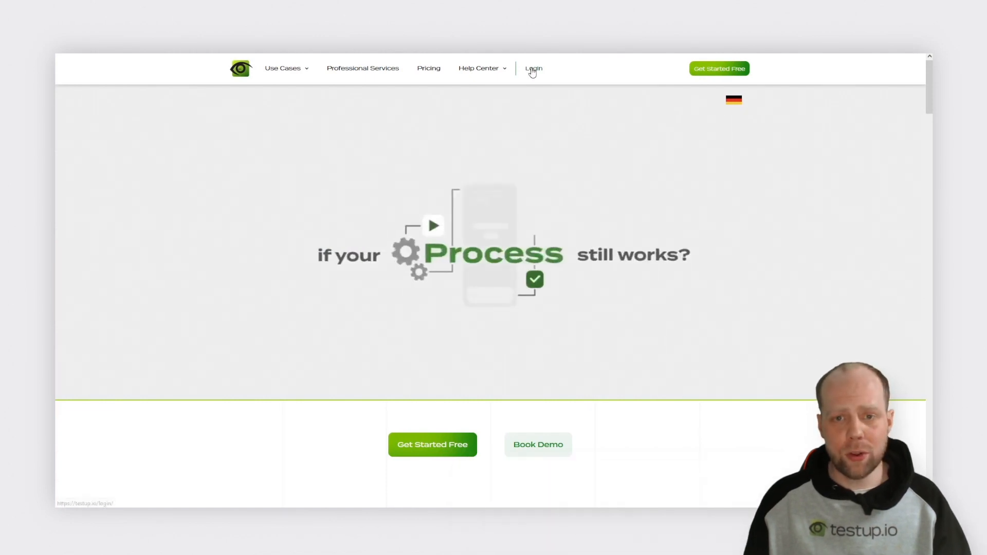
Step: Log in to testup.io with the saved account credentials and open the Testup app
mouse_move(584, 213)
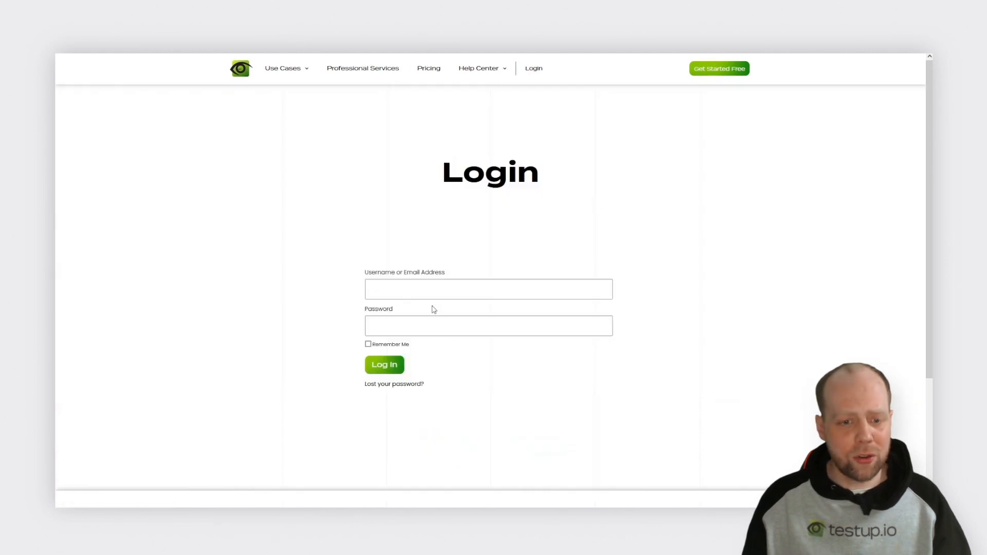
click(432, 290)
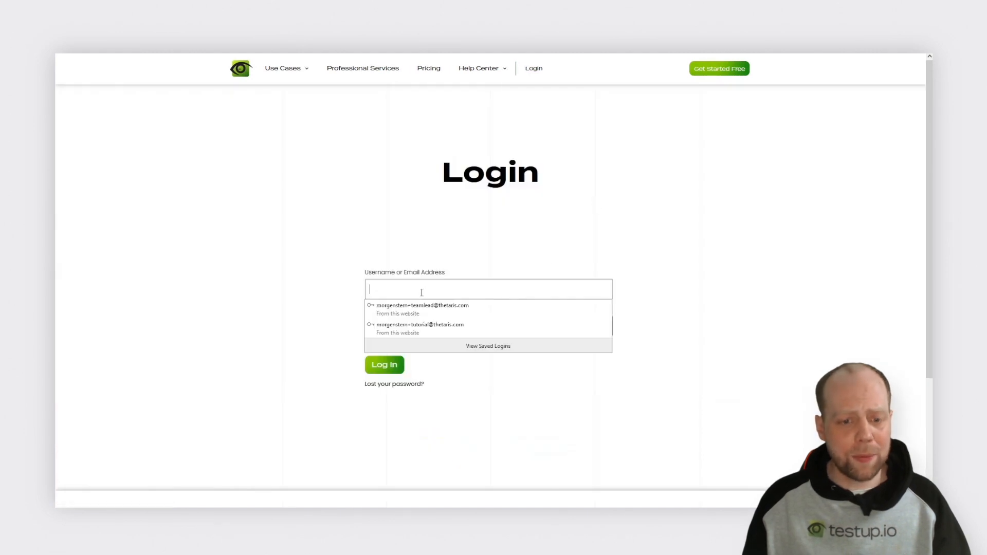
click(406, 327)
click(394, 366)
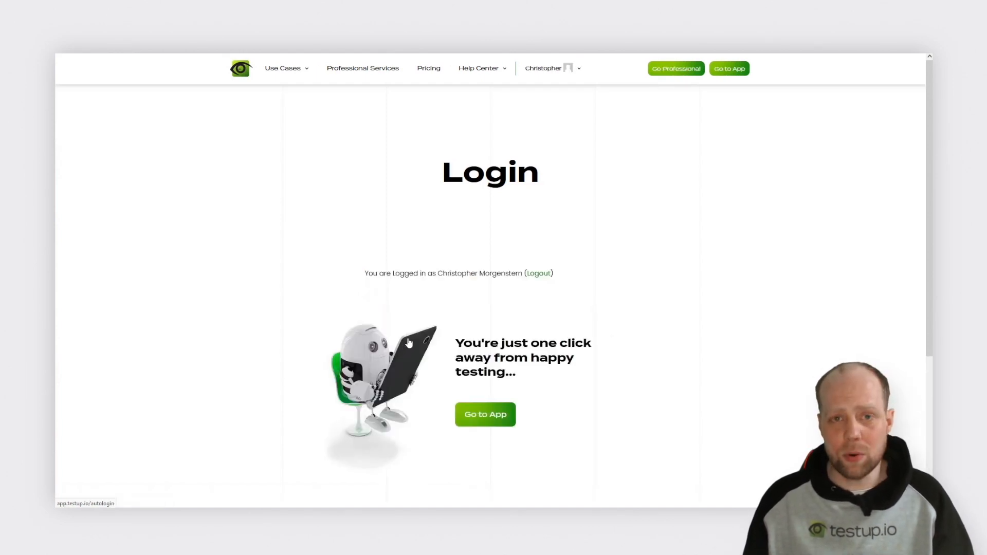
click(734, 70)
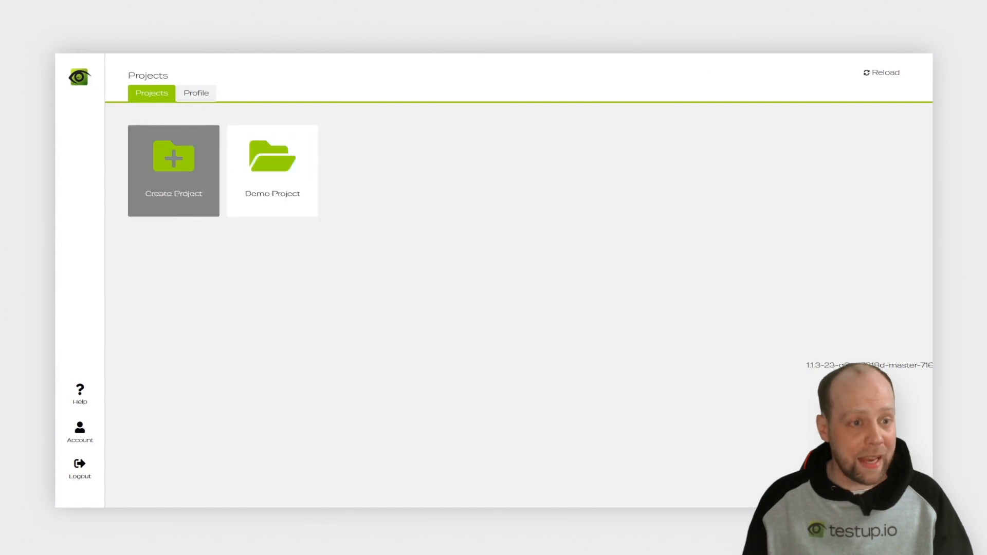
Step: Create a new project named 'First'
click(172, 183)
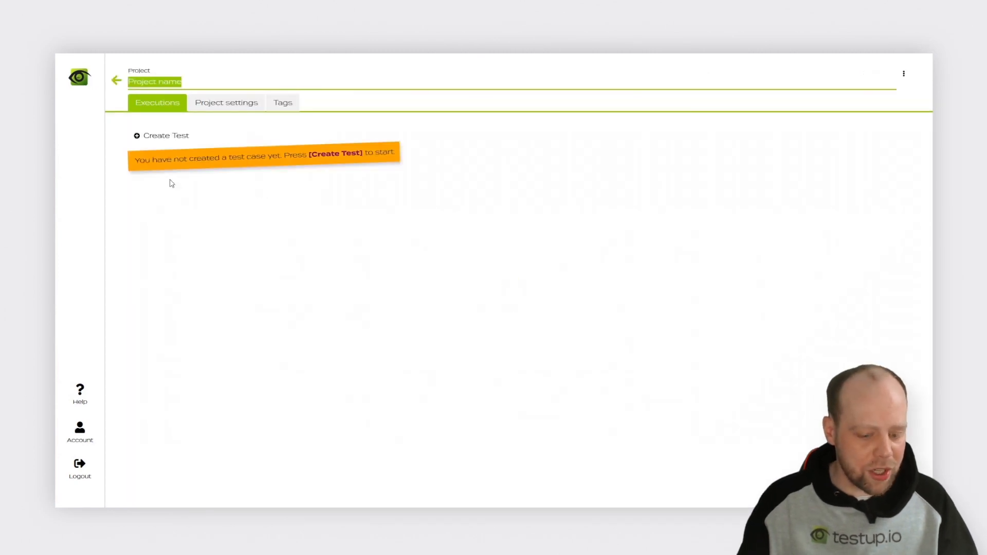
text(Fi)
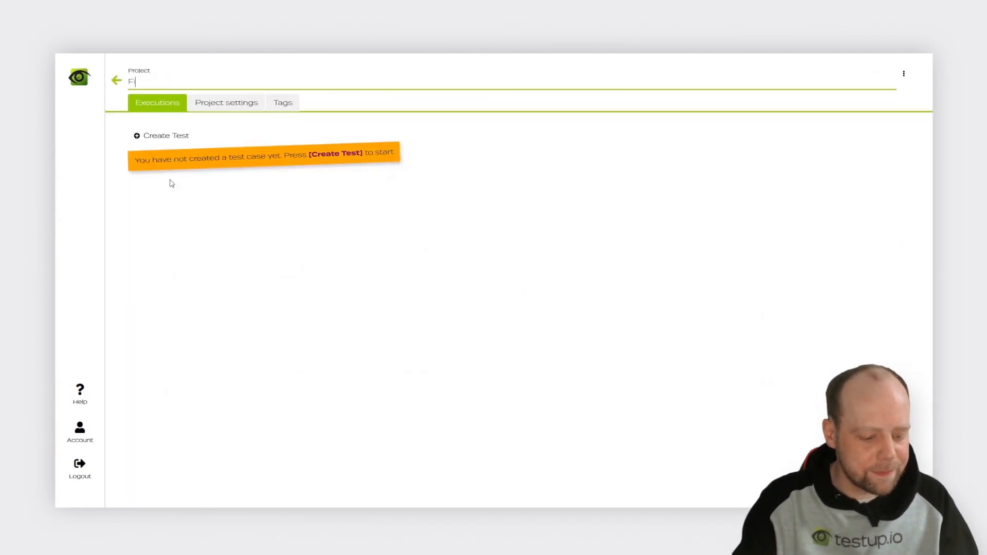
text(rst)
key(Return)
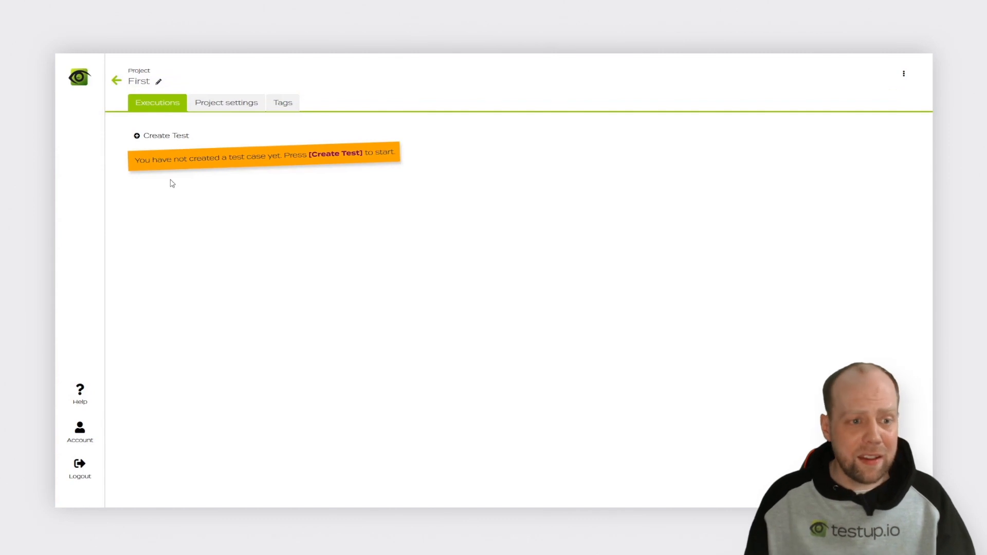
Step: Add an Open Browser test case using Chrome with URL testup.io, and open it for editing
click(163, 135)
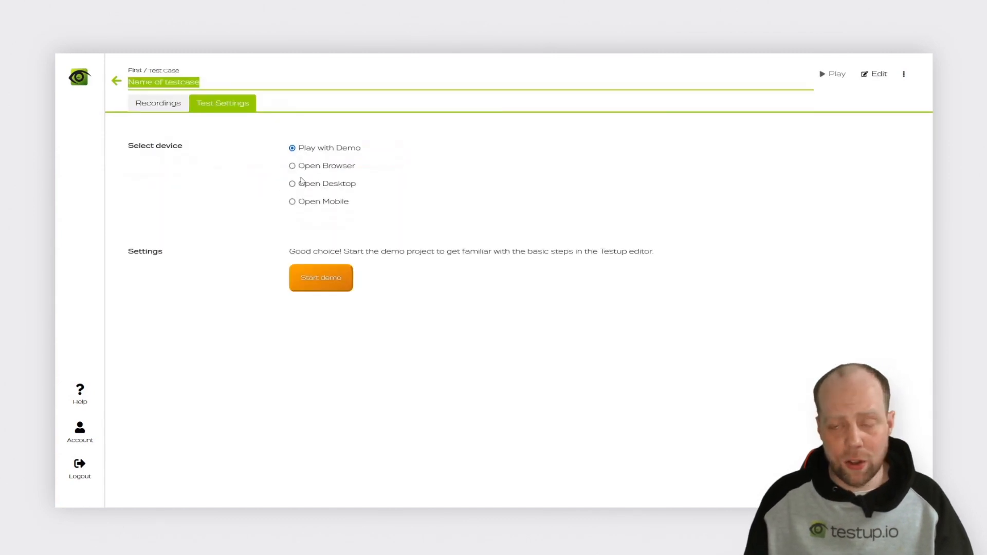
click(304, 168)
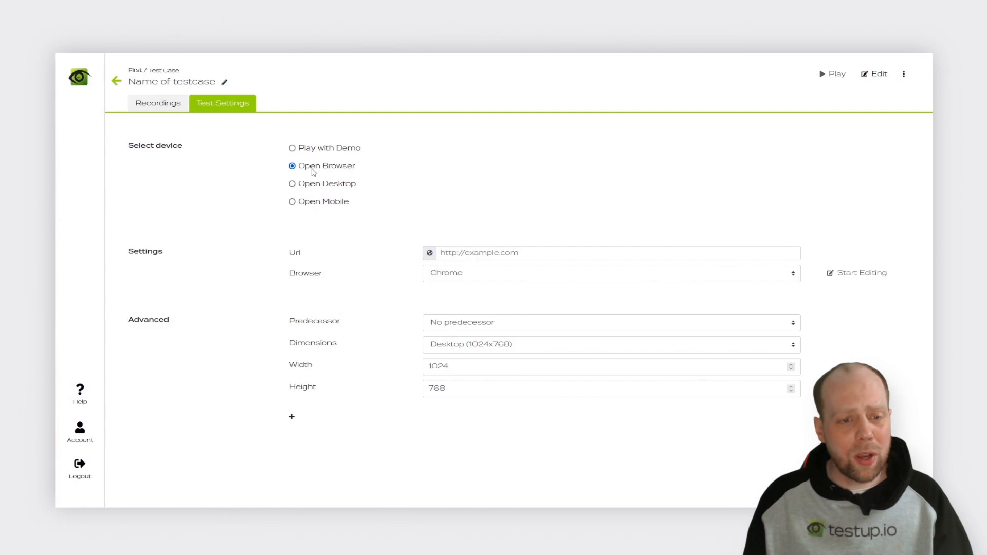
click(477, 280)
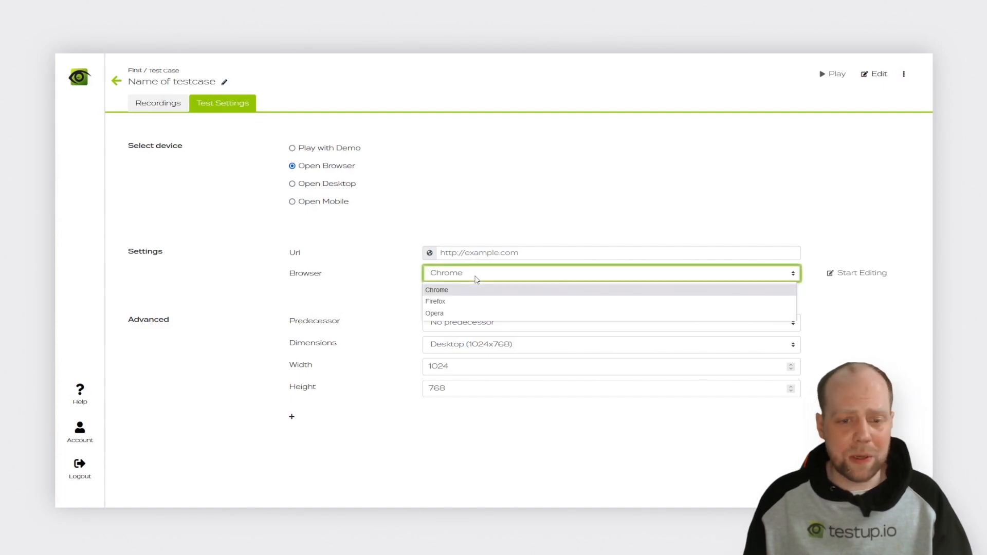
click(476, 281)
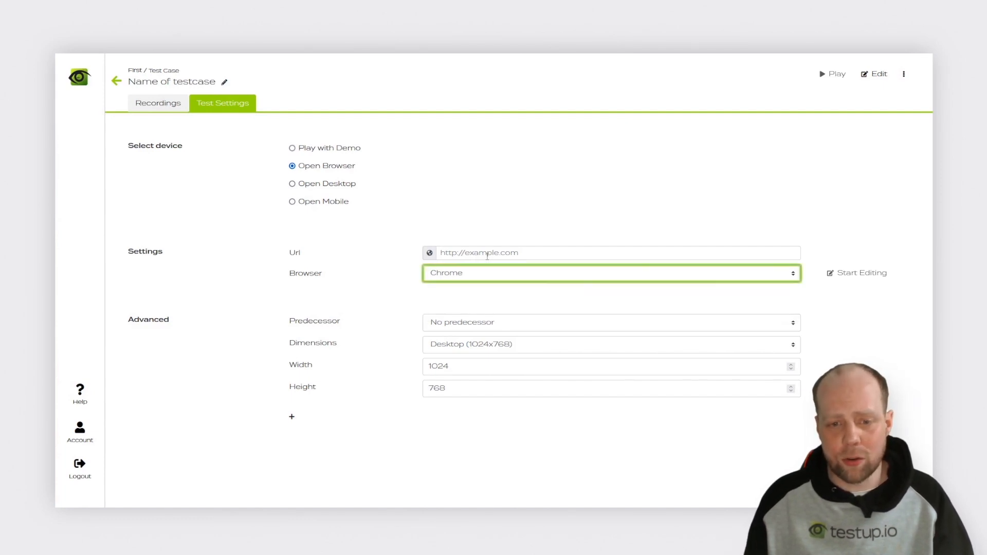
click(488, 256)
text(tes)
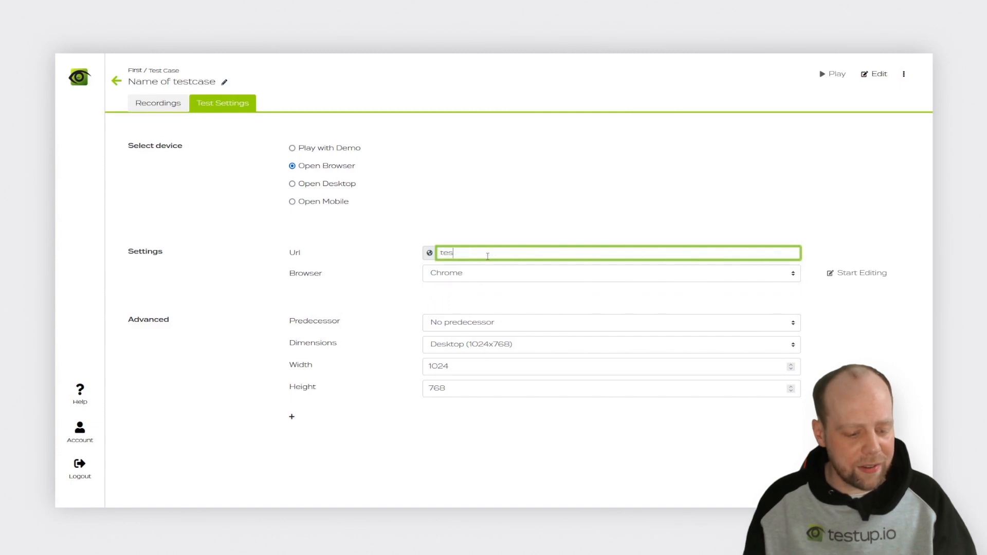
text(tup.i)
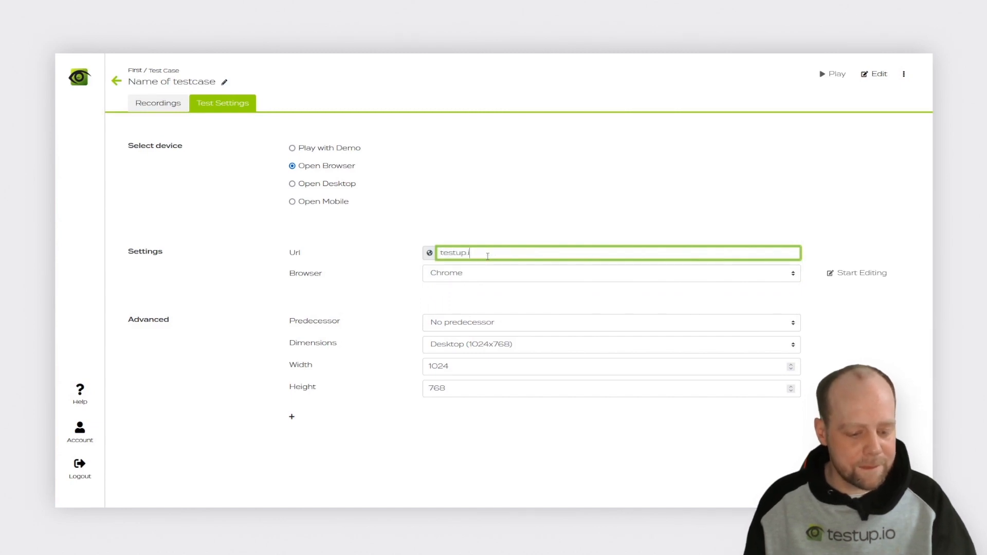
text(o)
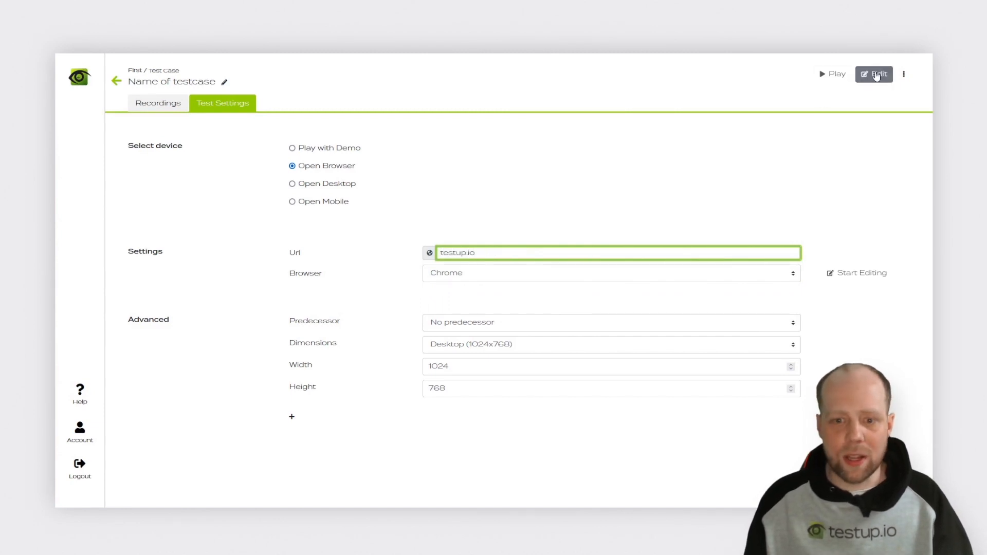
click(876, 76)
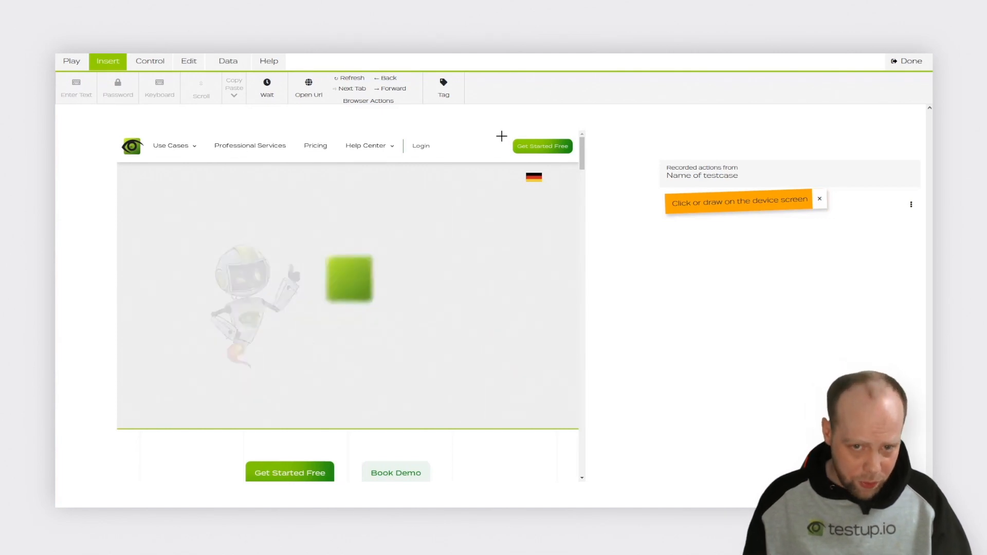
Step: Record a check step, then a click step, on the Get Started Free button, playing each
drag(506, 136, 580, 161)
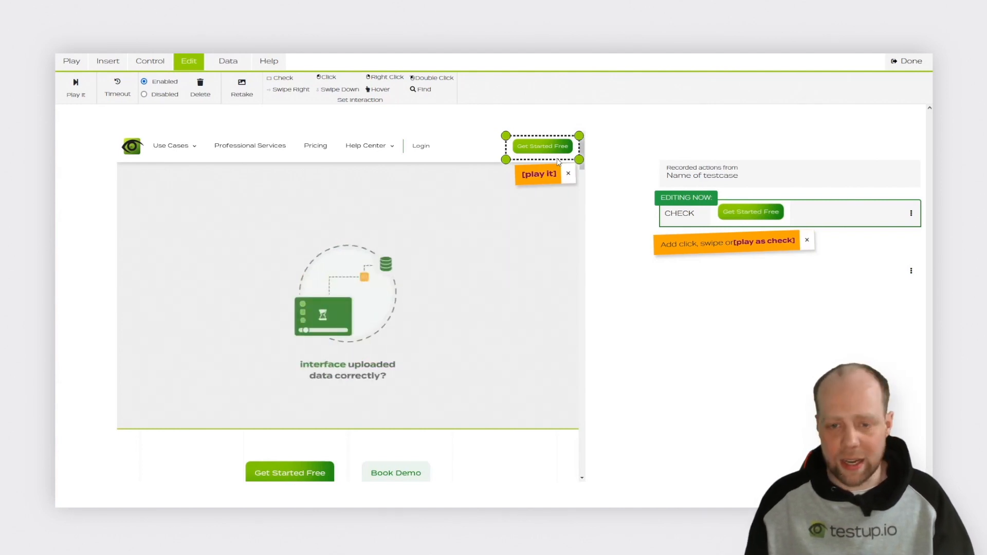
click(546, 175)
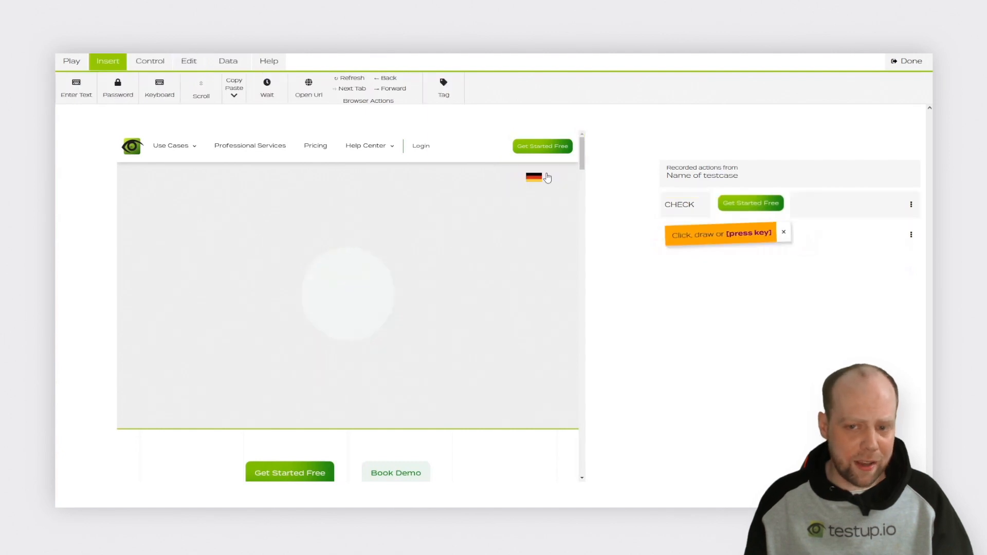
drag(510, 137, 575, 162)
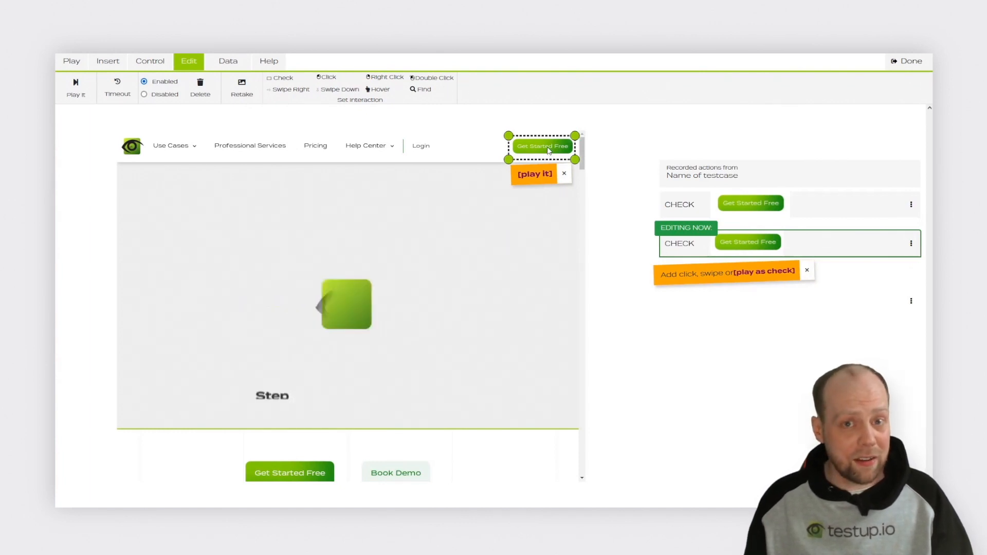
click(547, 147)
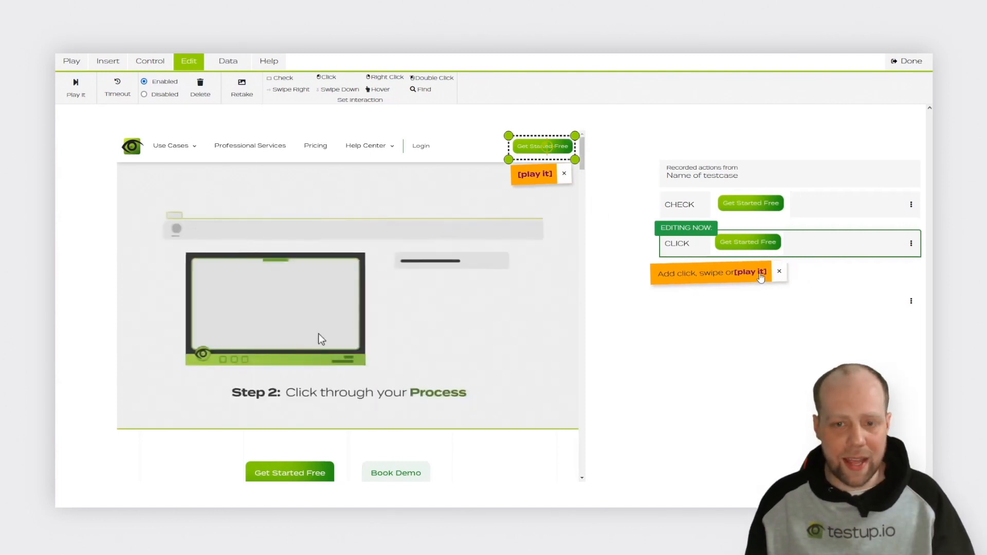
click(761, 277)
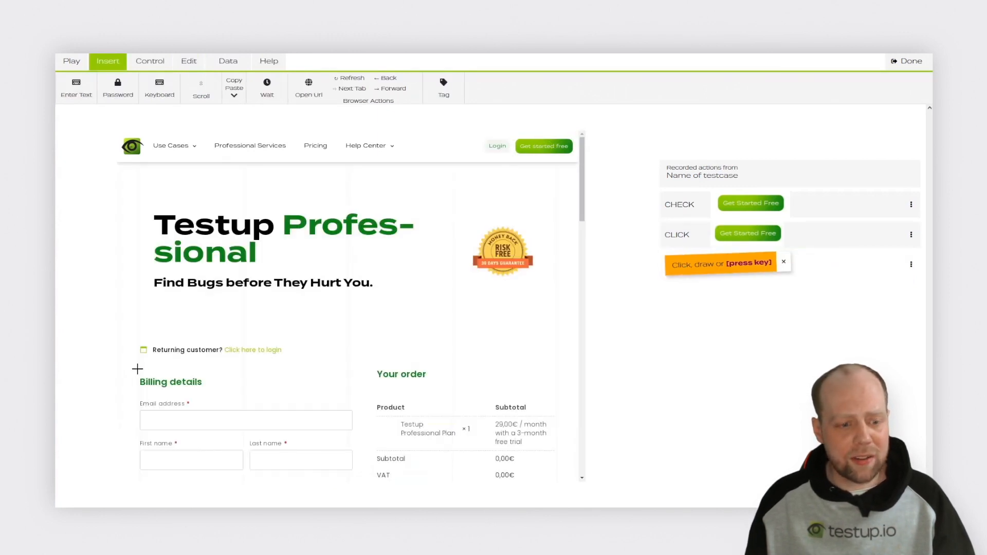
Step: Add a click step on the billing Email field and record typing the customer's e-mail address
drag(137, 369, 359, 438)
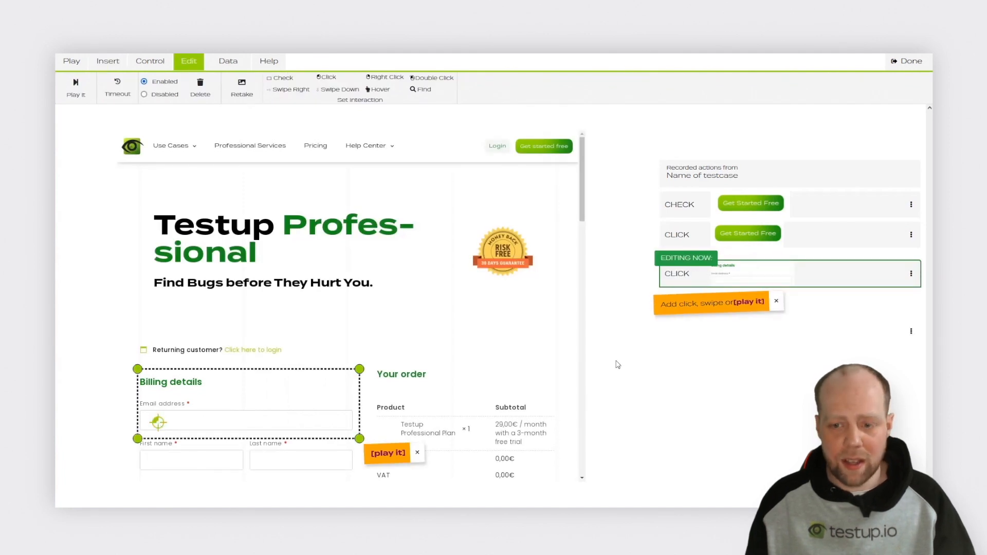
click(761, 303)
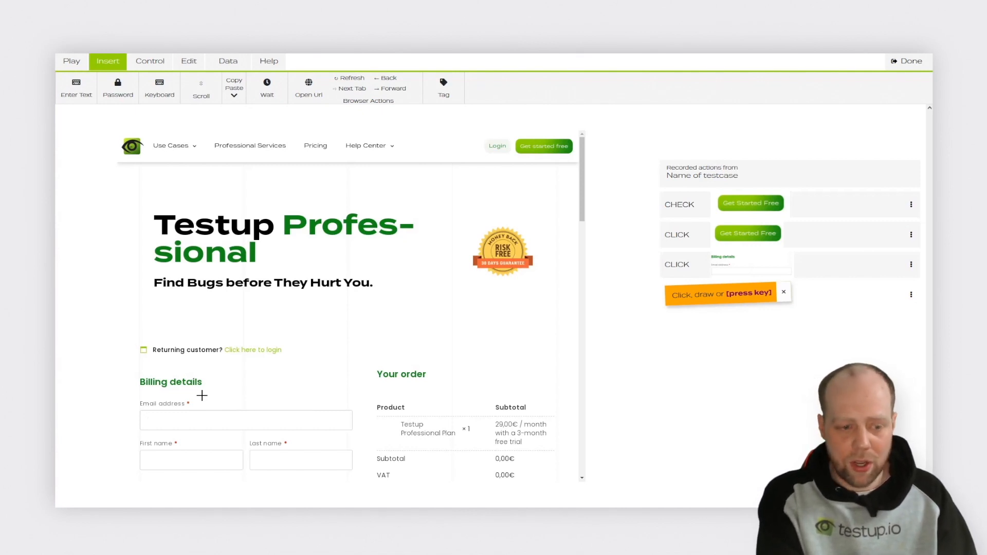
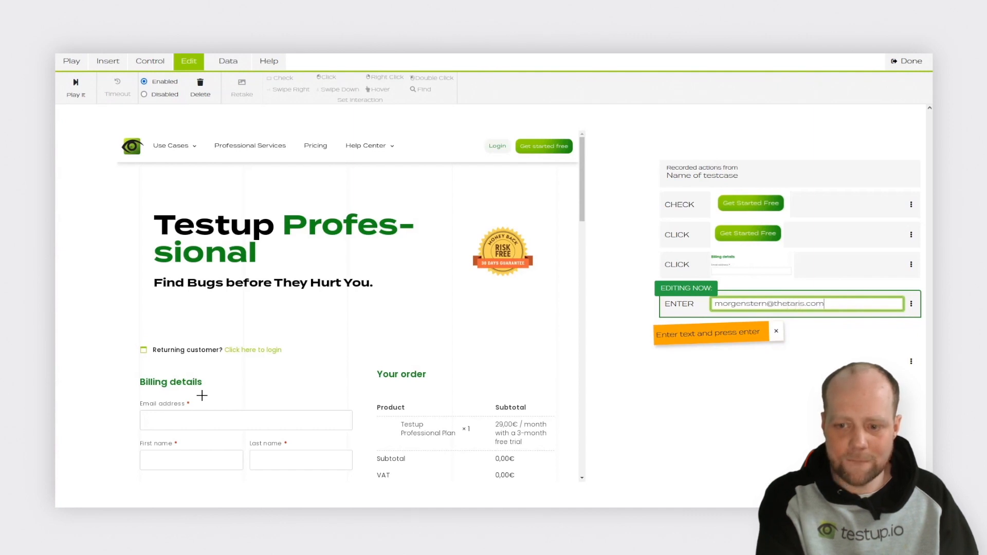
key(Return)
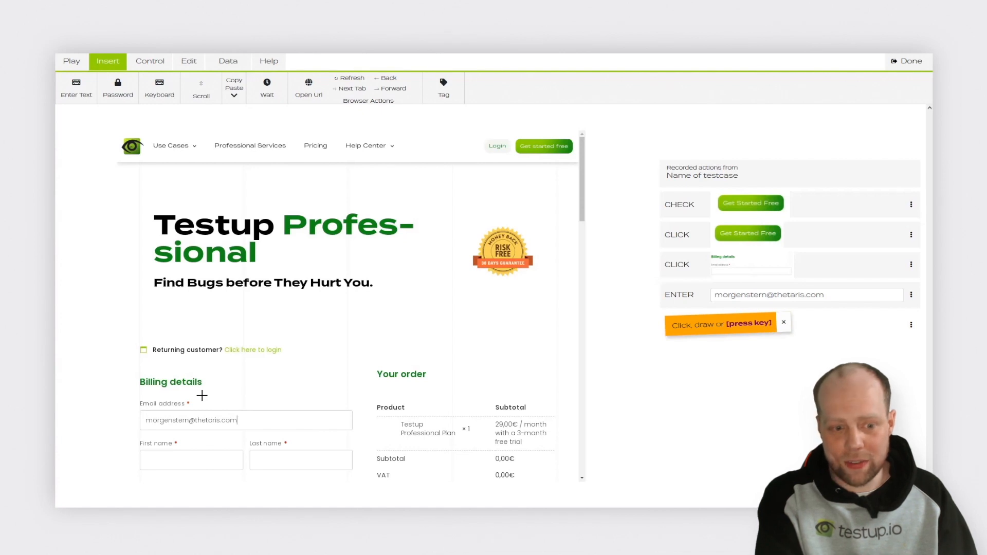
Step: Record Tab moves and entry of the customer's first name and last name
key(Tab)
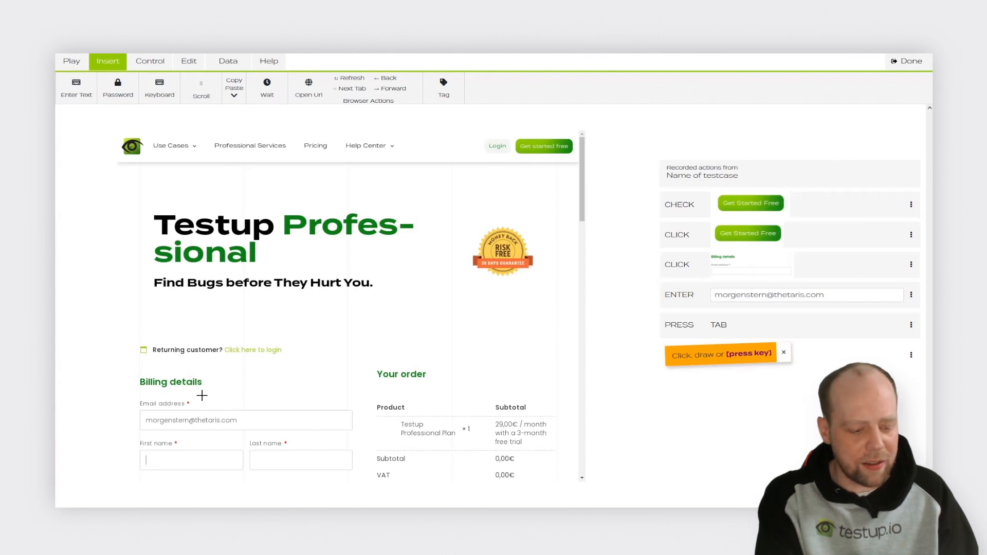
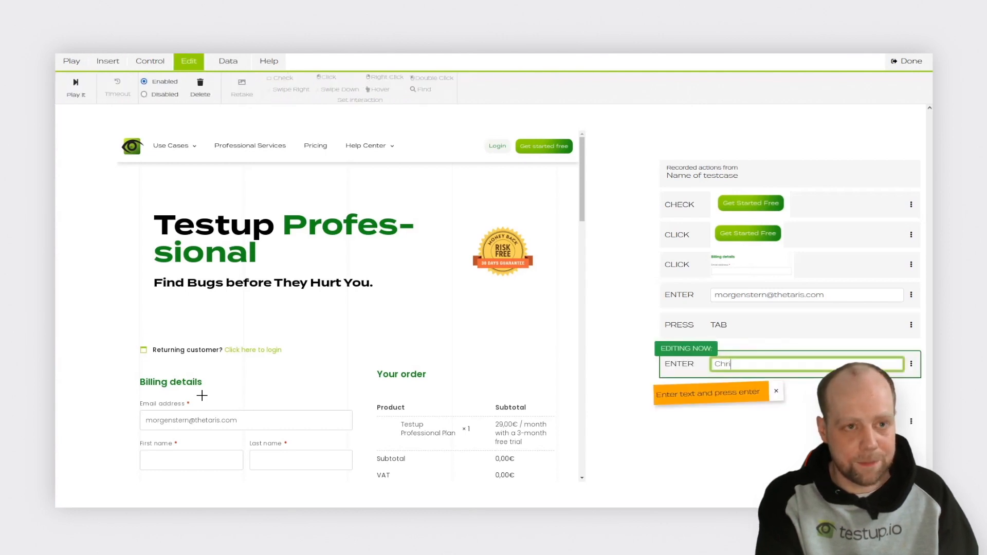
key(Return)
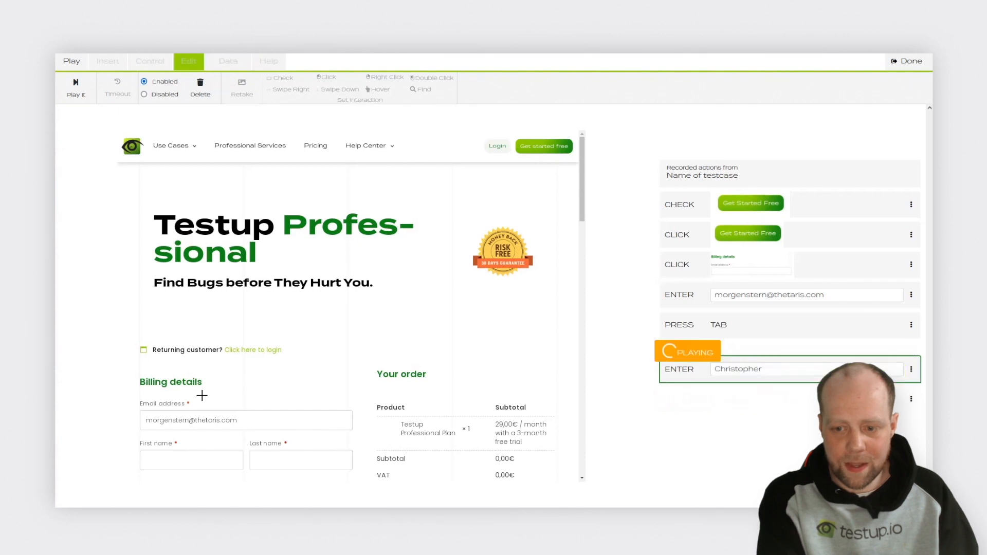
key(Tab)
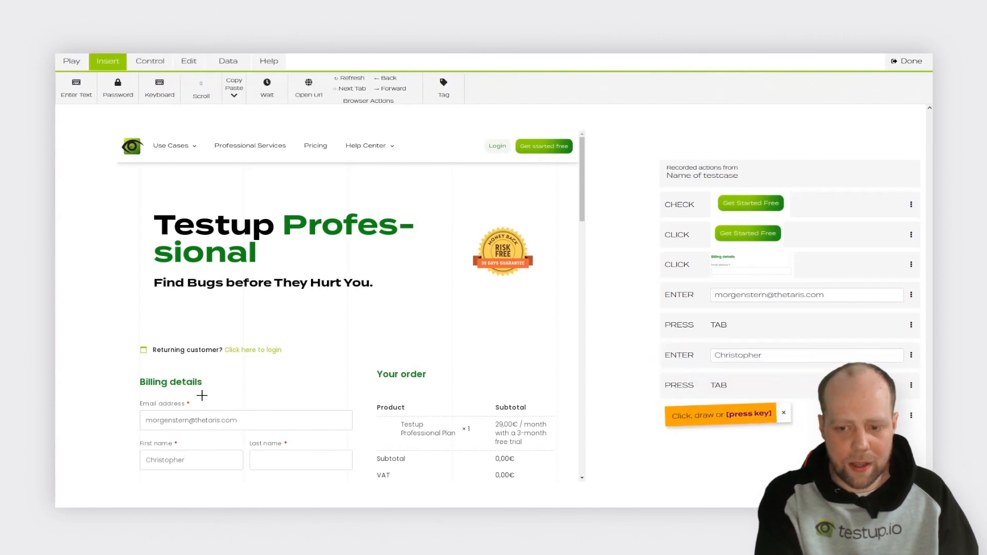
key(Return)
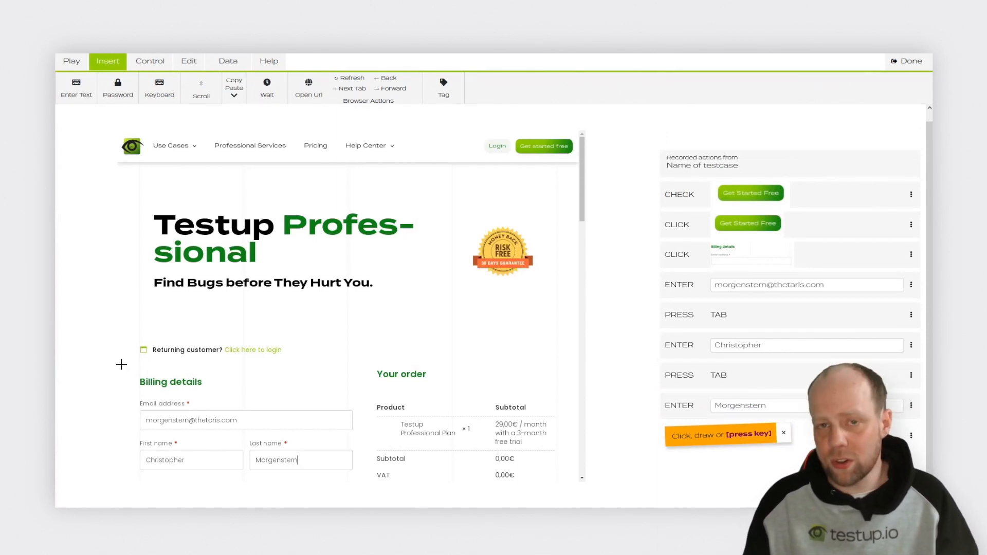
Step: Add and accept a check step over the filled Billing details section, then click Done
drag(122, 365, 360, 478)
click(392, 470)
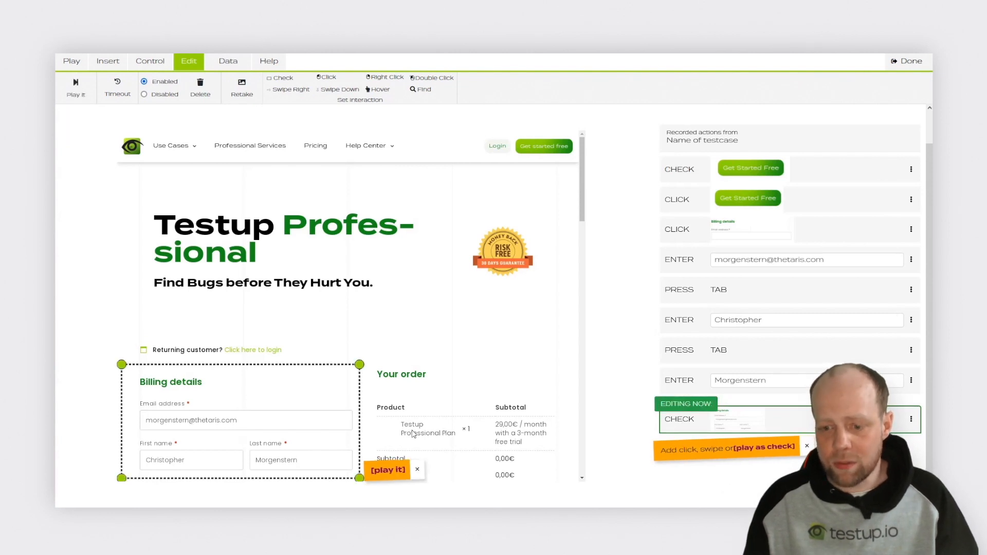
click(764, 446)
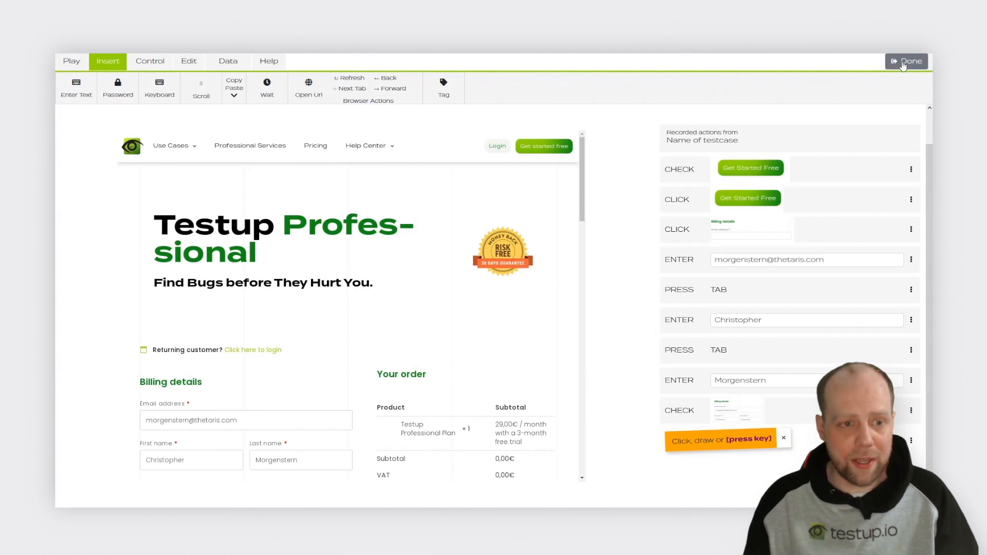
click(907, 61)
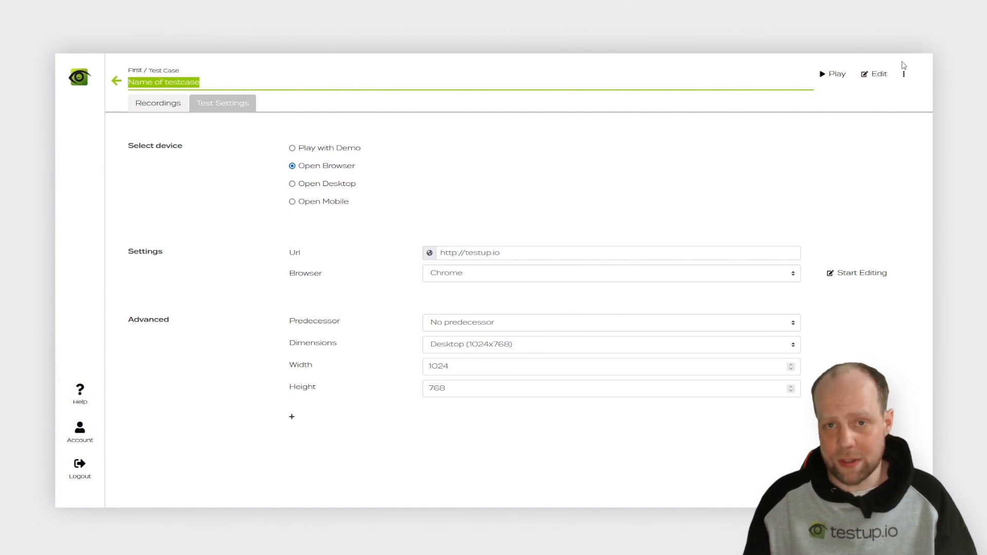
Step: Play the test case and open the Passed run's recording in the viewer
click(836, 75)
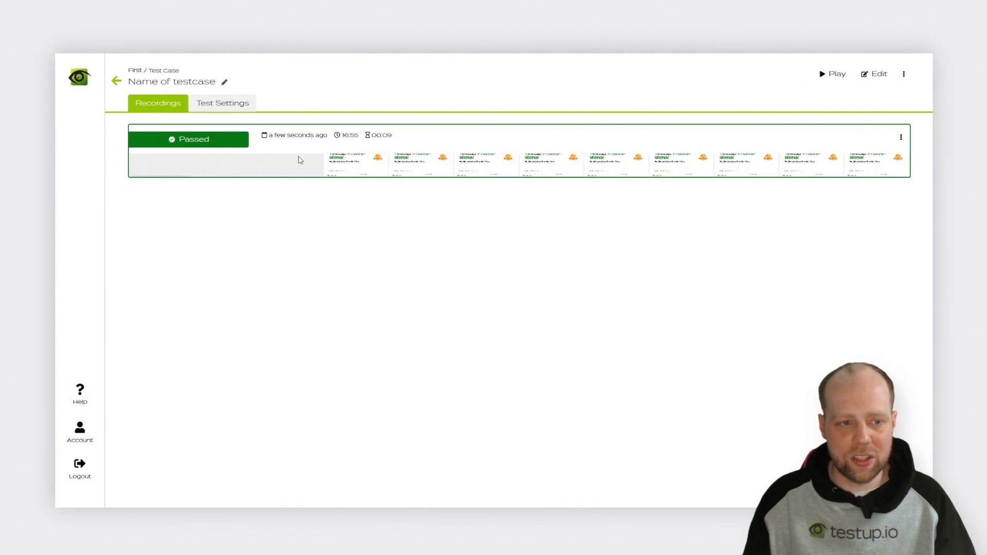
click(440, 159)
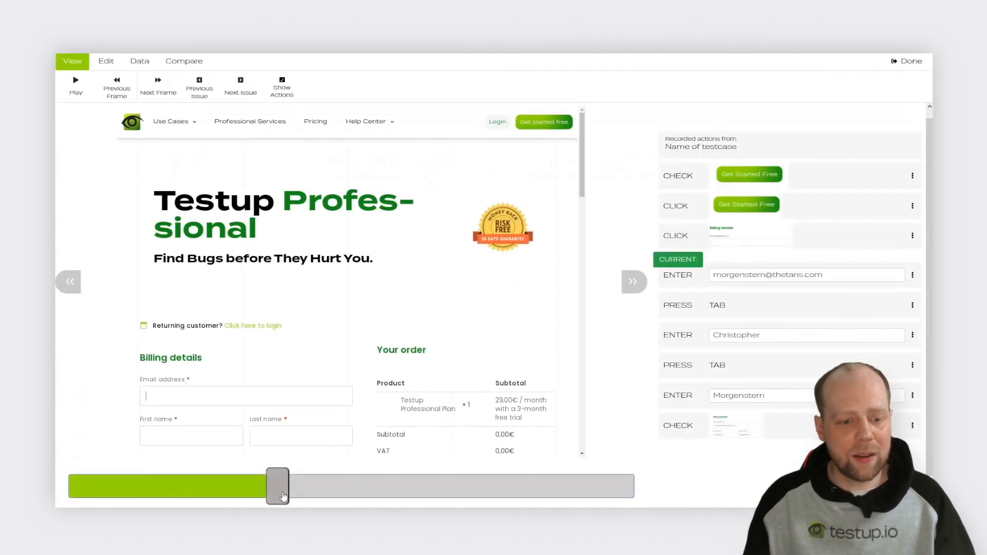
Step: Scrub the playback timeline to review the e-mail, first name and last-name entry steps
drag(287, 486, 321, 487)
mouse_move(353, 490)
mouse_down()
mouse_move(494, 497)
mouse_move(476, 494)
mouse_up()
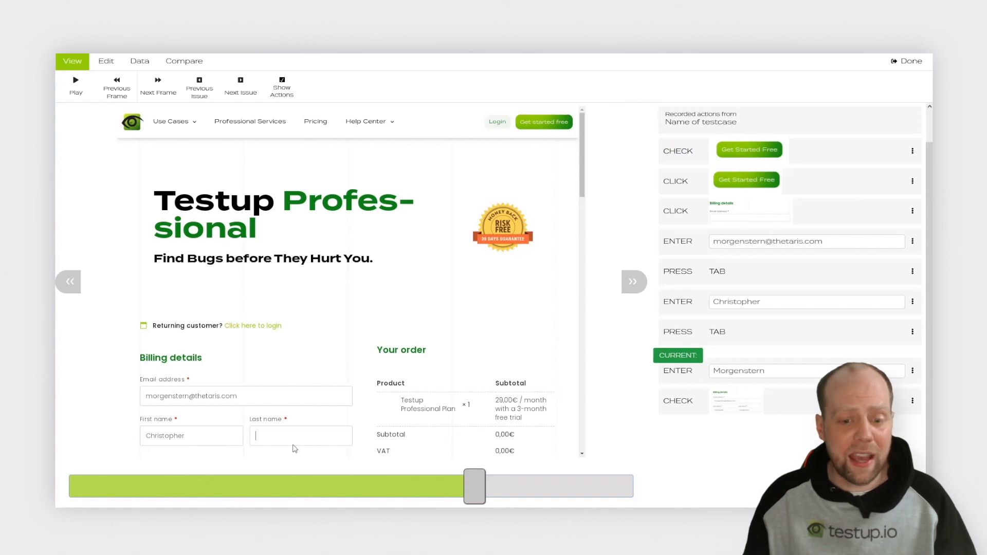
mouse_move(479, 498)
mouse_down()
mouse_move(144, 488)
mouse_move(459, 485)
mouse_up()
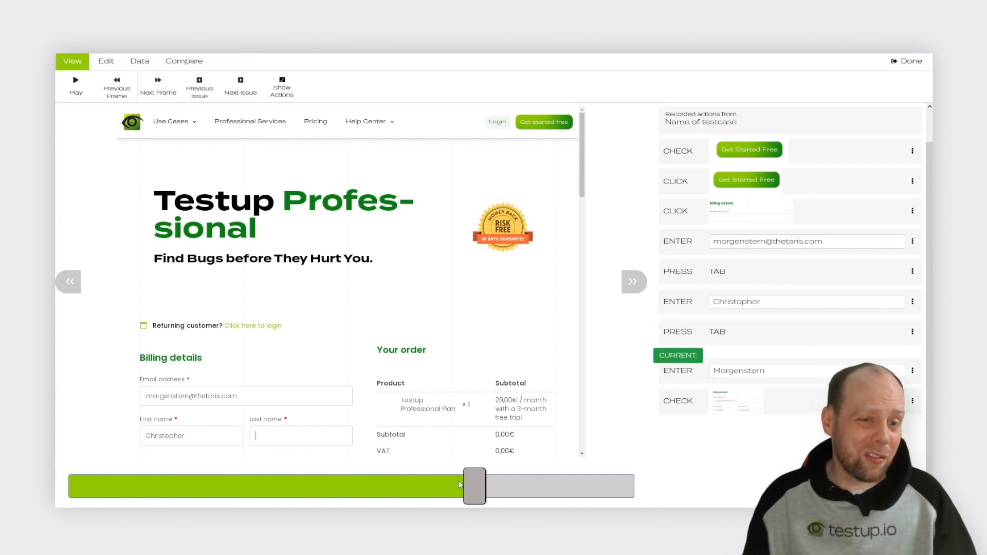